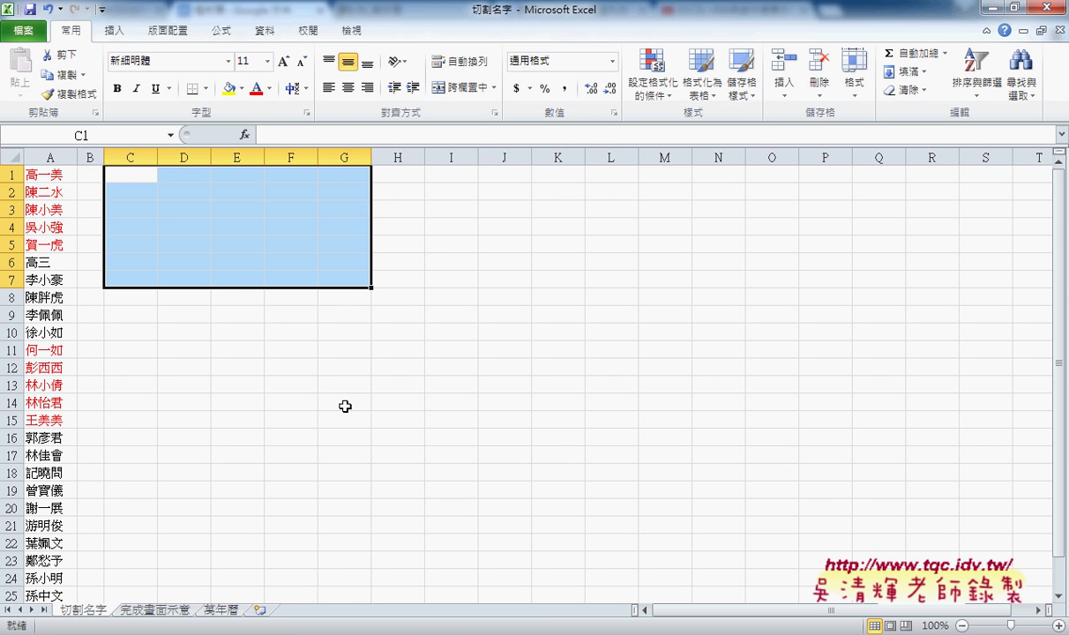
Step: Select C1 and dismiss Insert Function unused, then go to the 萬年曆 sheet's number grid
click(131, 175)
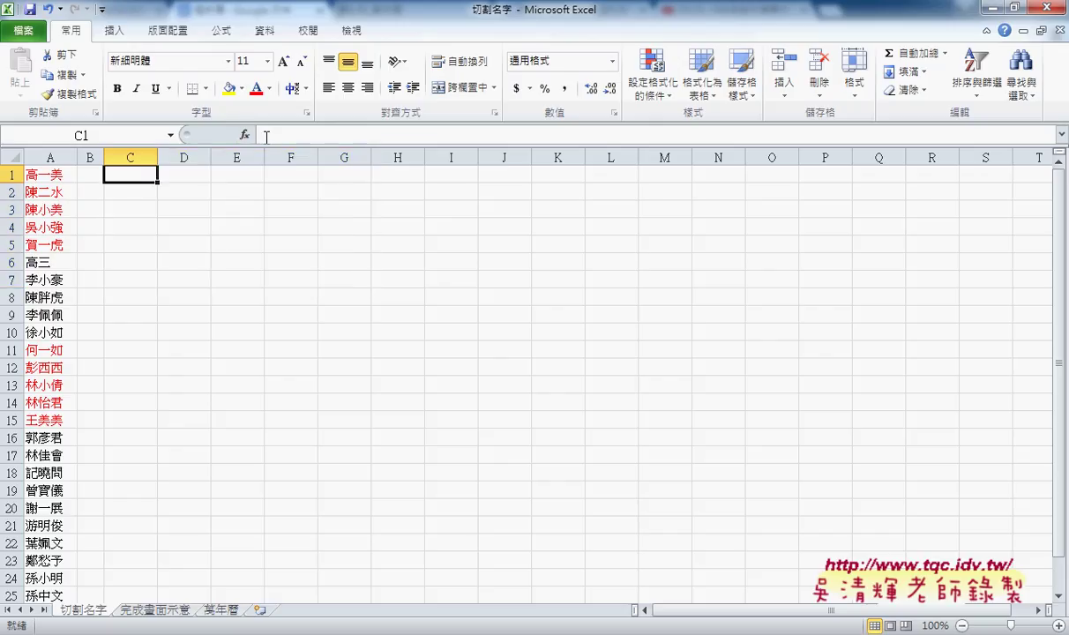
click(245, 135)
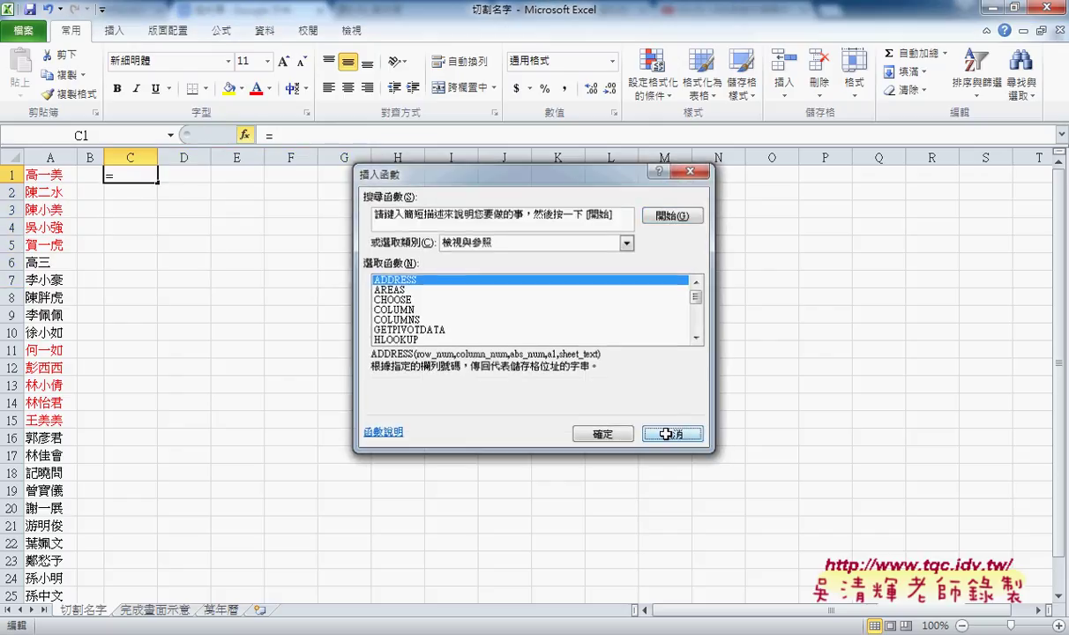
click(667, 434)
click(220, 610)
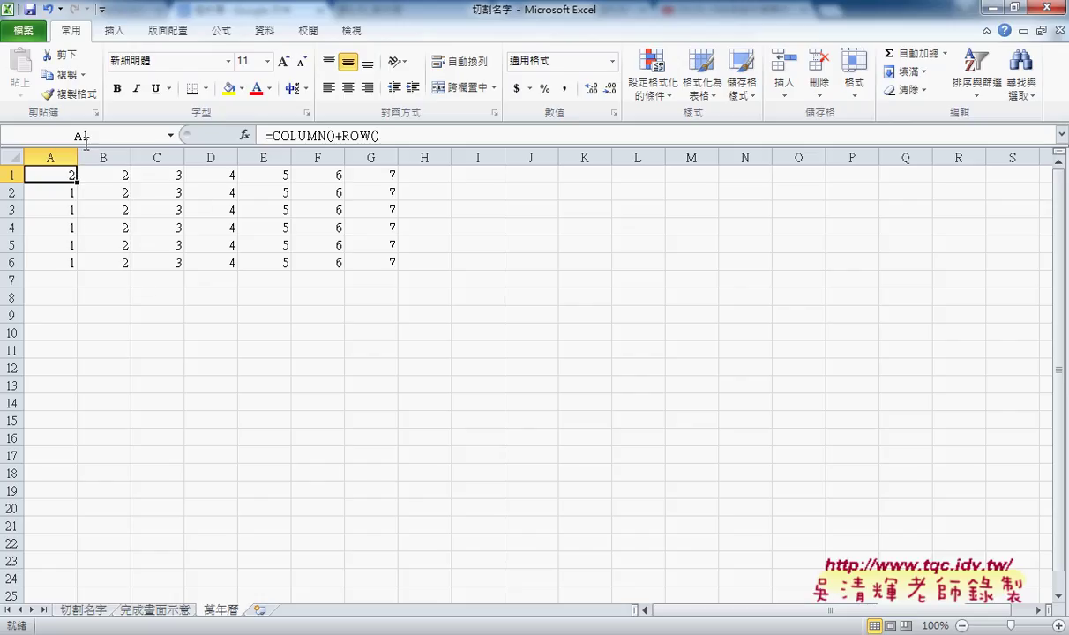
Step: Edit A1's formula from =COLUMN()+ROW() to =COLUMN()+(ROW()-1)*7 so it returns 1
click(370, 135)
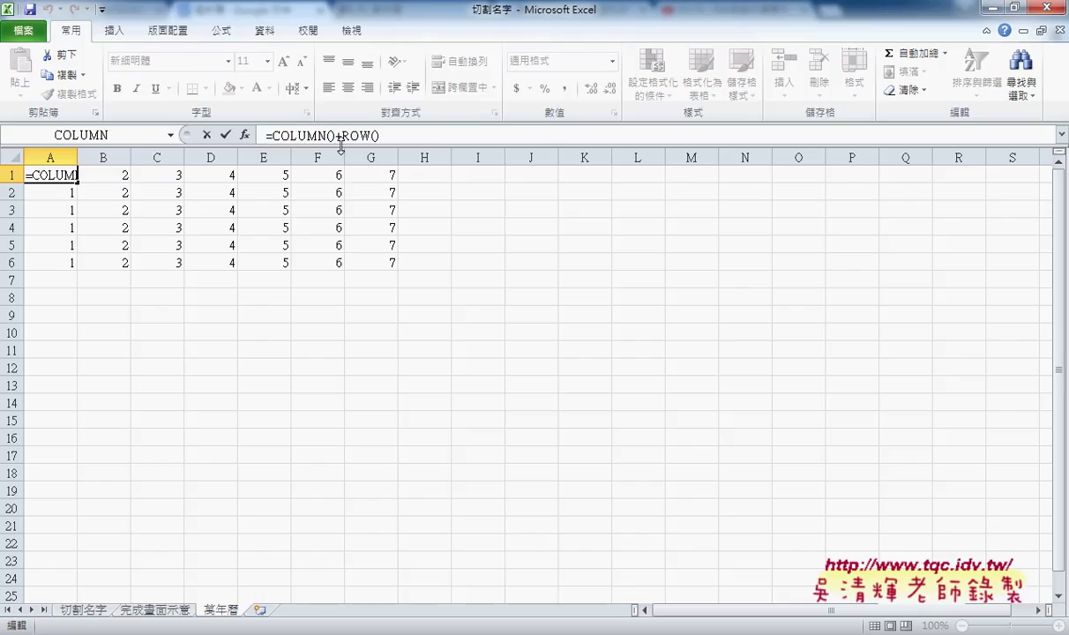
text(-)
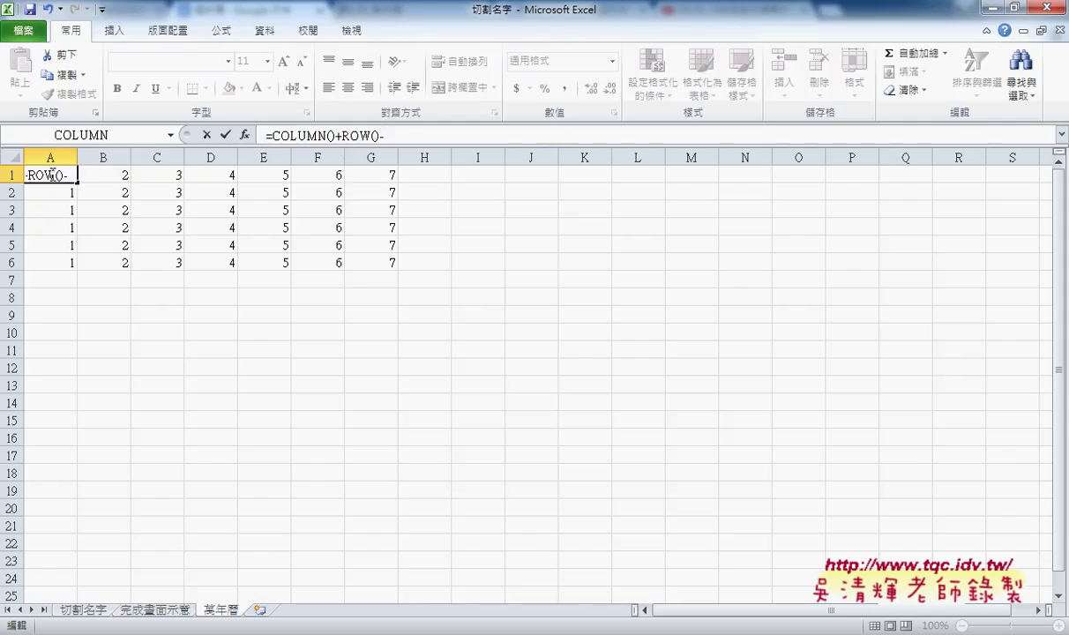
text(1)
click(346, 137)
text(()
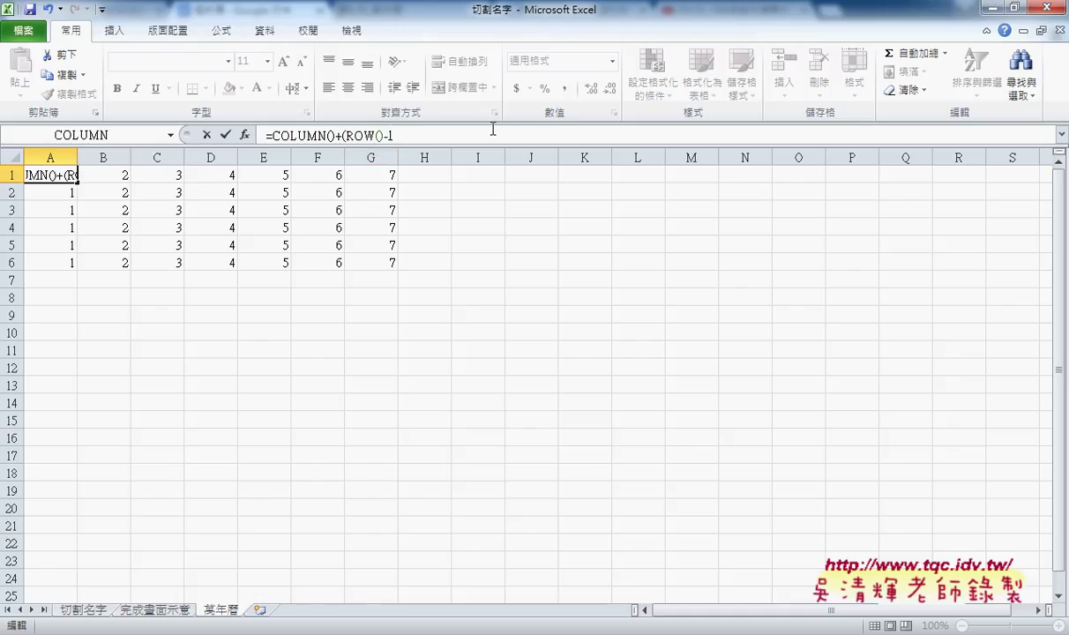
key(End)
text()*7)
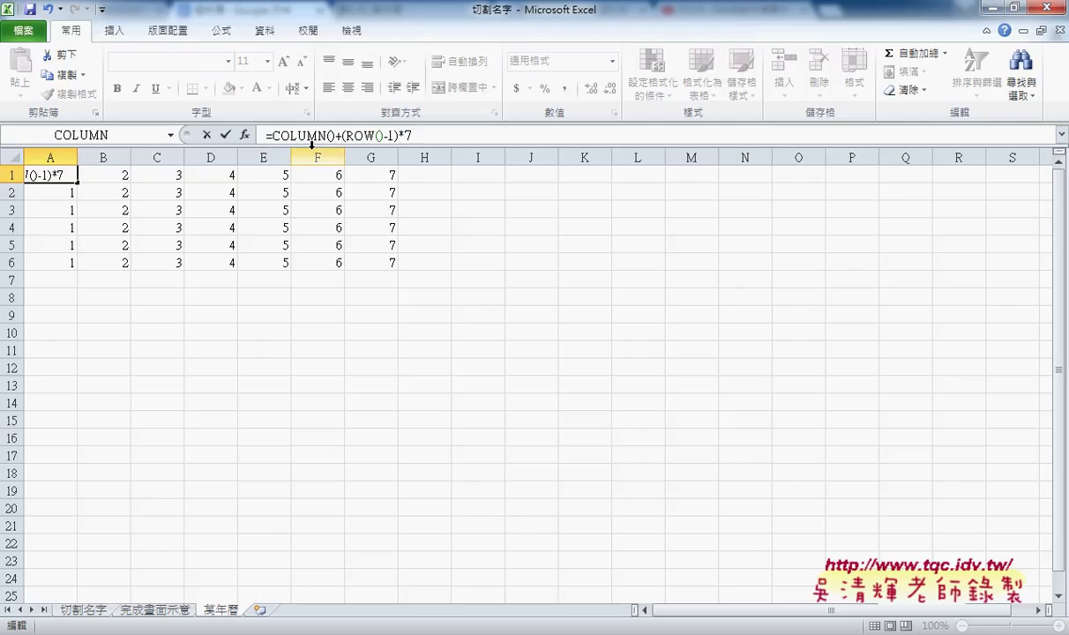
click(223, 135)
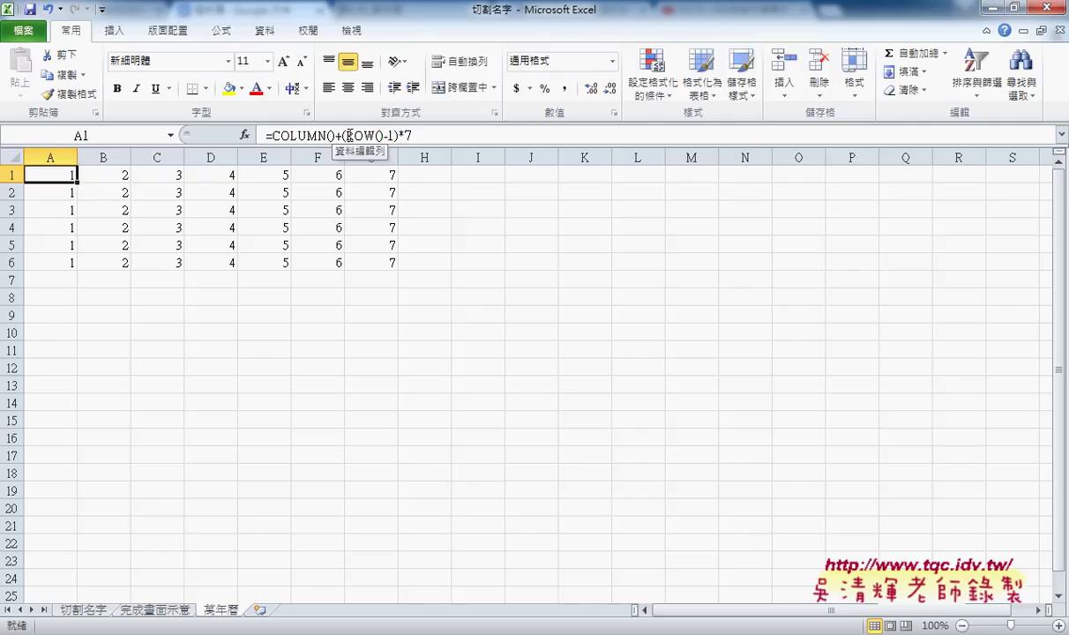
Step: Compare rows 1 and 2, then fill A1's formula through G6 to number cells 1–42
click(12, 172)
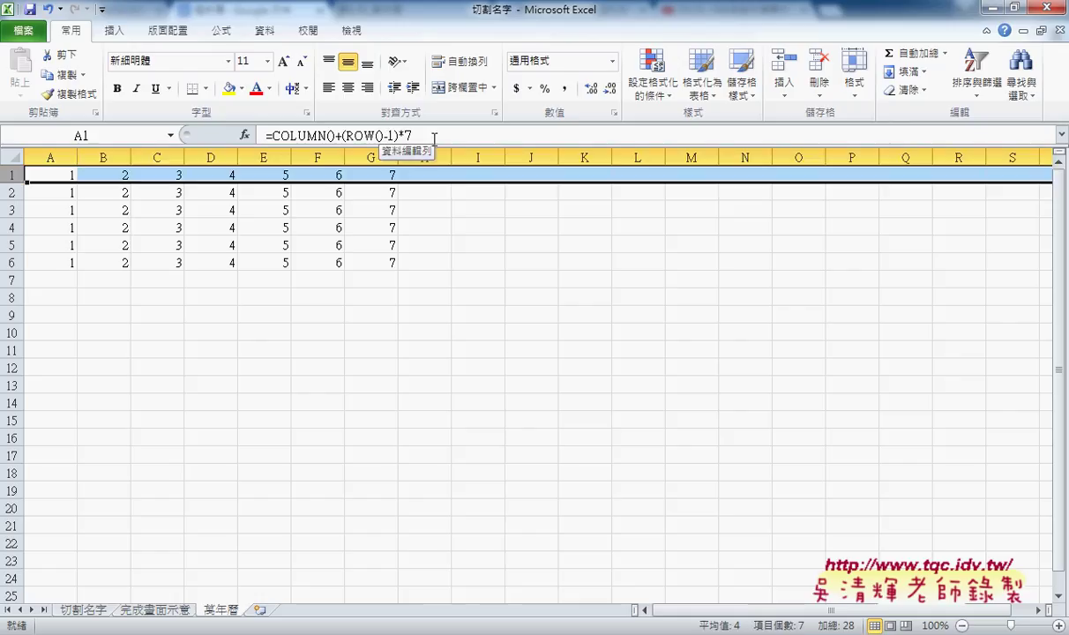
click(12, 189)
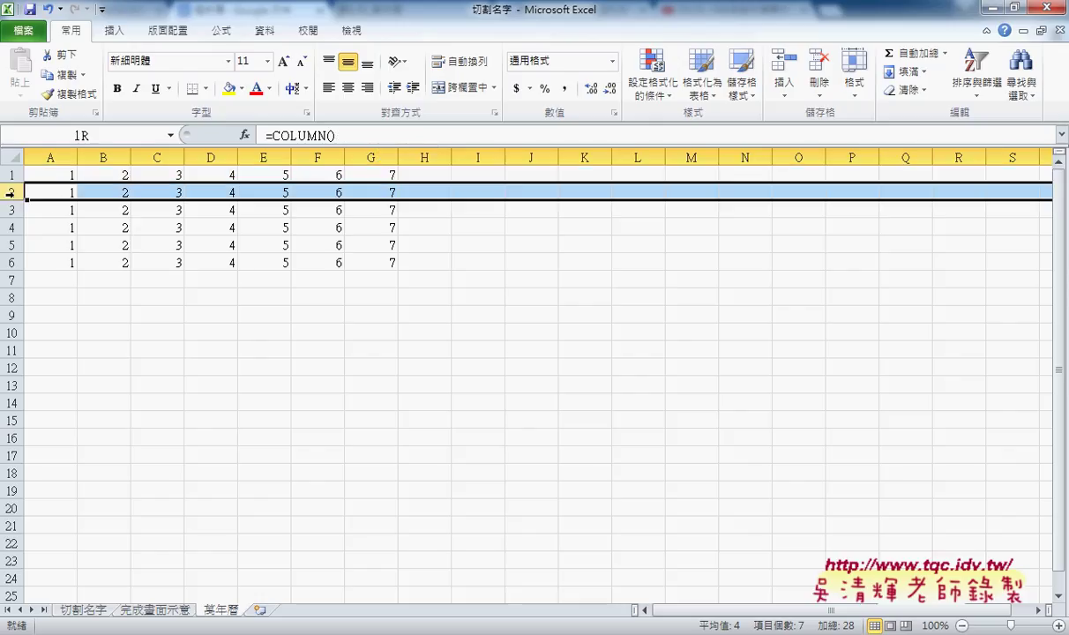
click(75, 175)
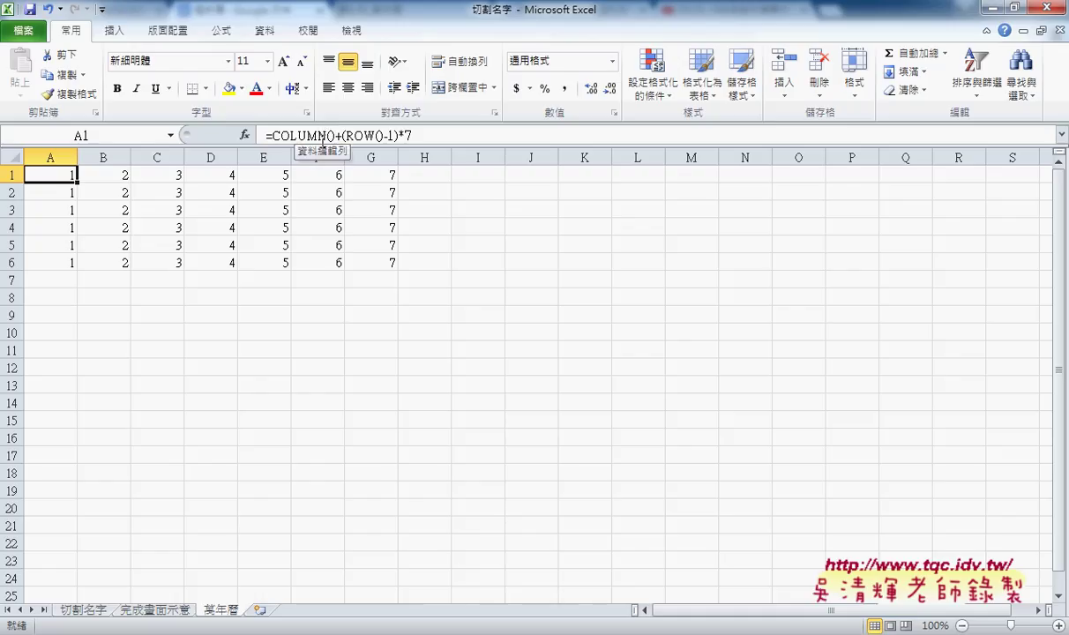
mouse_move(79, 183)
mouse_down()
mouse_move(399, 184)
mouse_move(396, 274)
mouse_up()
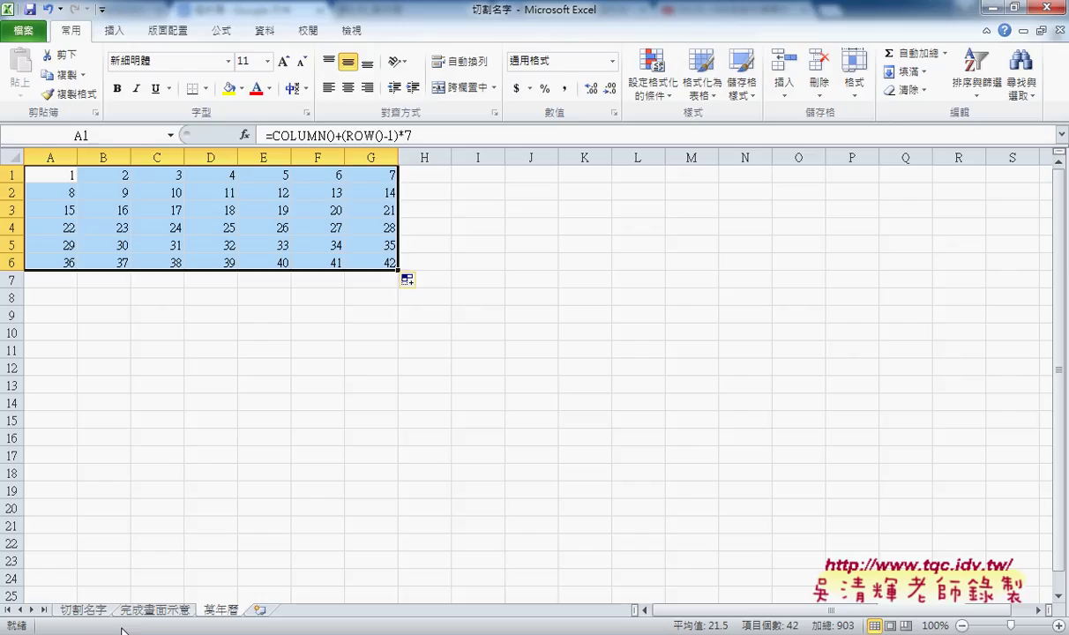
Step: Flip between the 萬年曆 1–42 grid and the 切割名字 sheet, ending on the names list
click(83, 611)
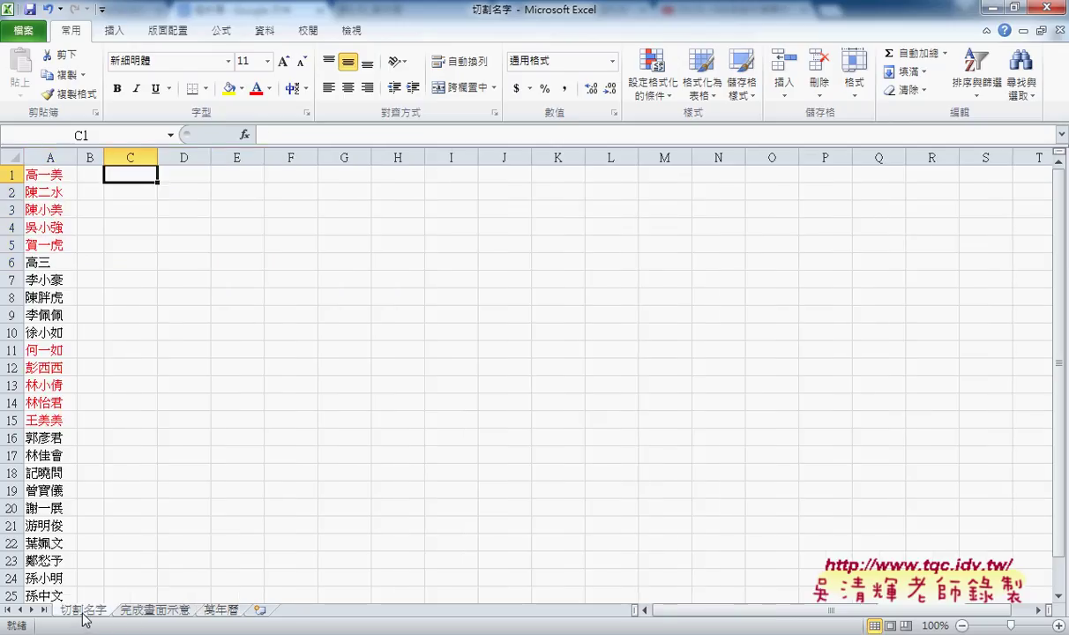
click(216, 610)
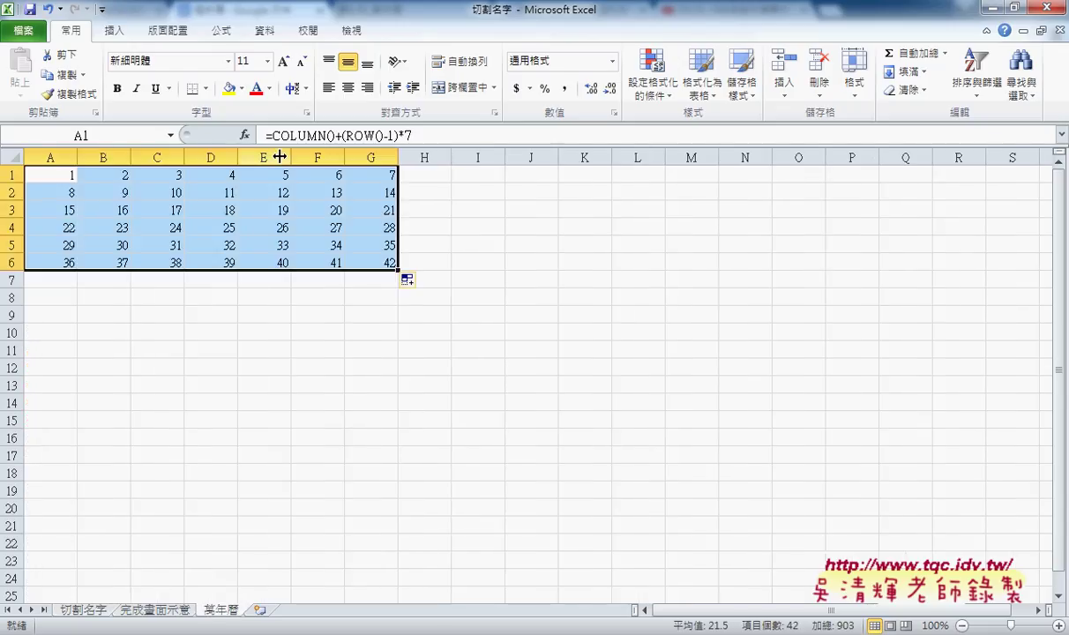
click(65, 177)
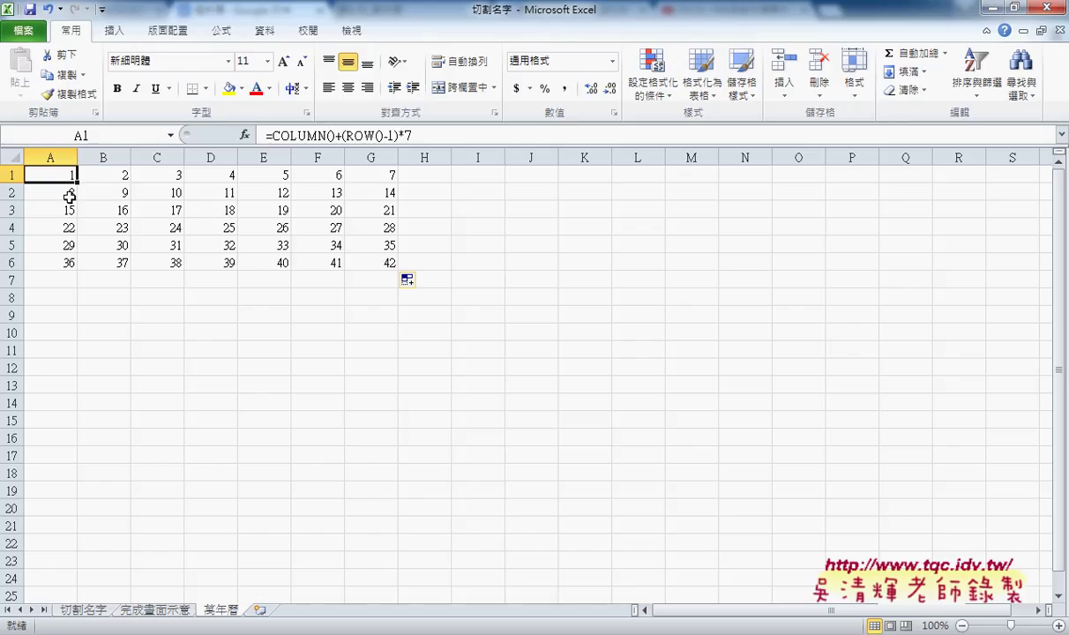
click(85, 611)
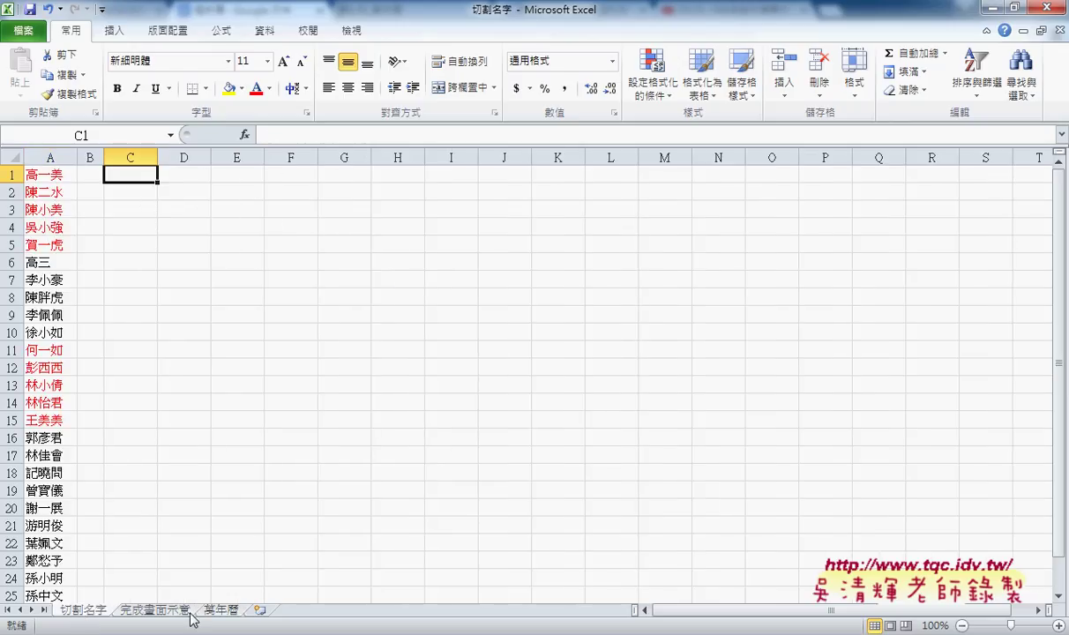
click(216, 610)
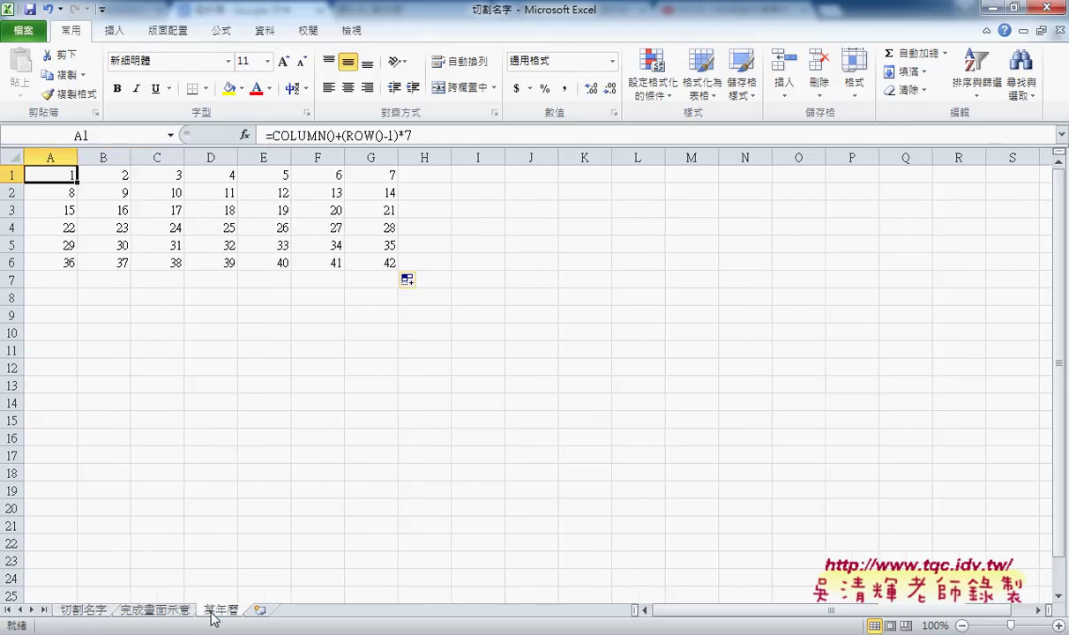
click(84, 609)
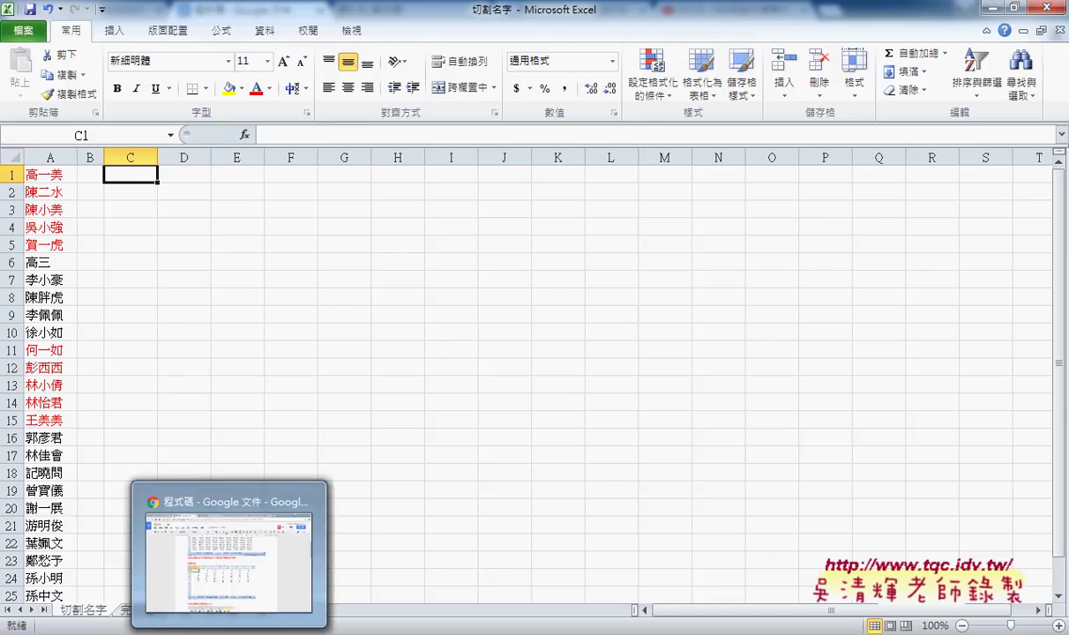
Step: In the Google Docs notes, highlight the INDEX formula and the VBA code block
click(264, 432)
scroll(340, 430, down, 1)
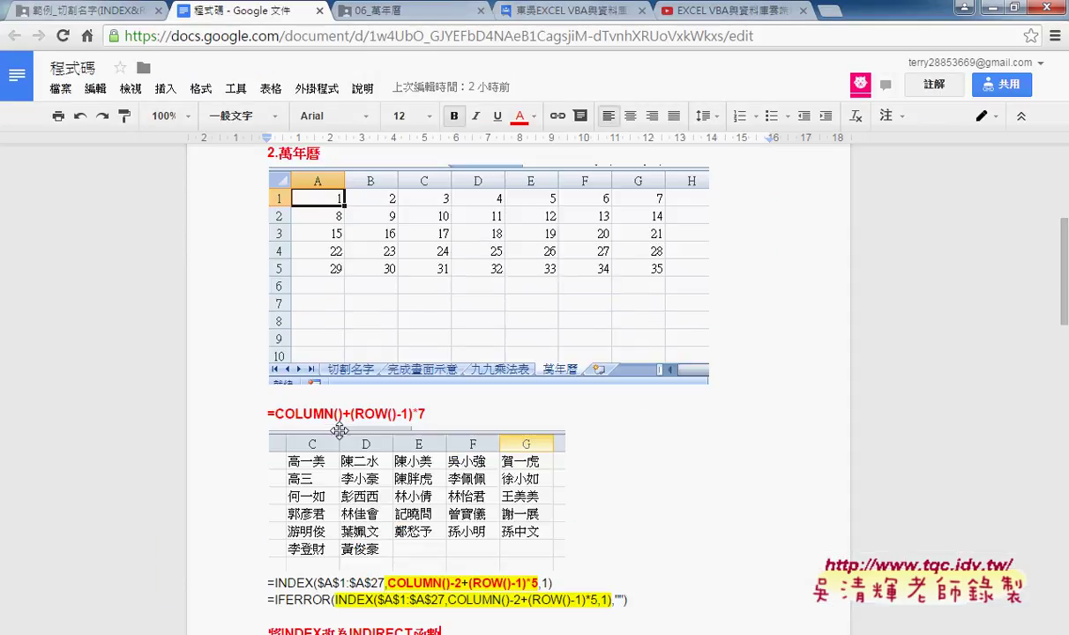
scroll(324, 430, down, 2)
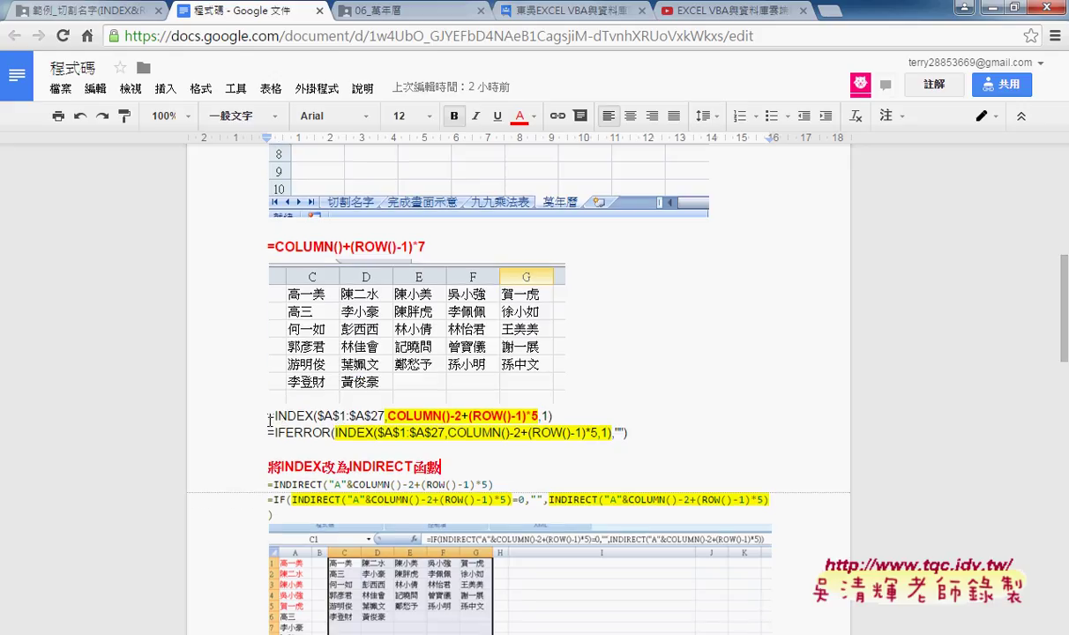
drag(266, 416, 570, 420)
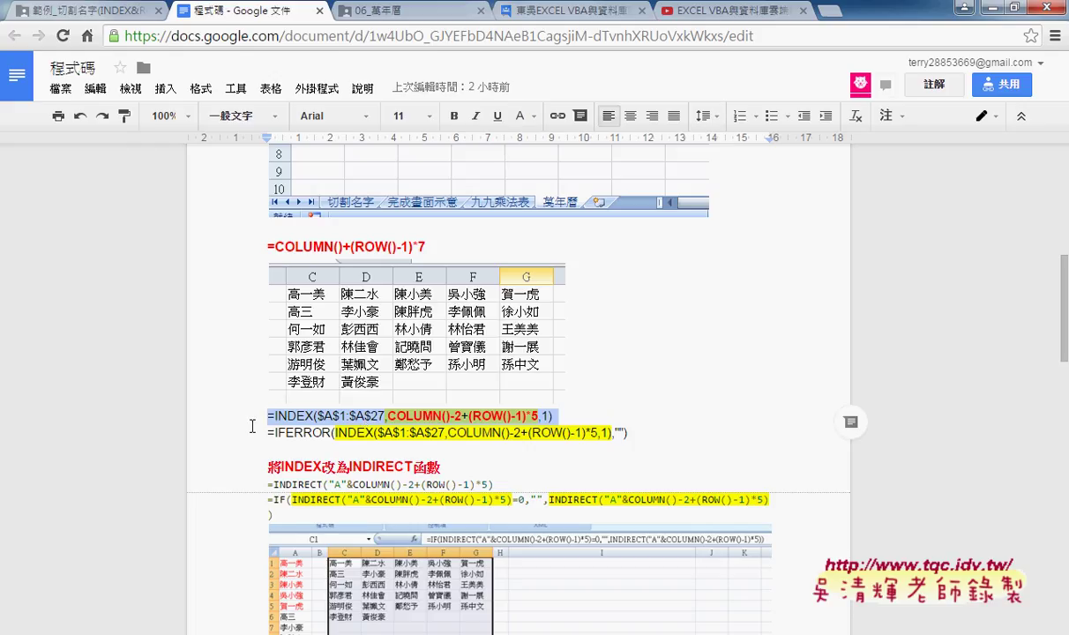
scroll(238, 402, down, 4)
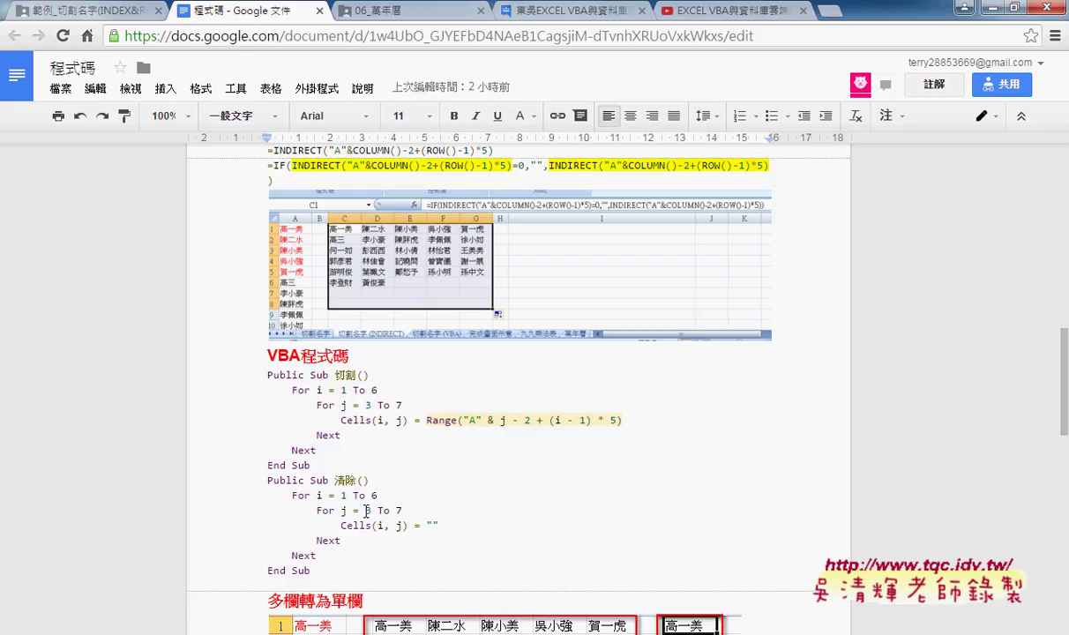
drag(311, 570, 258, 377)
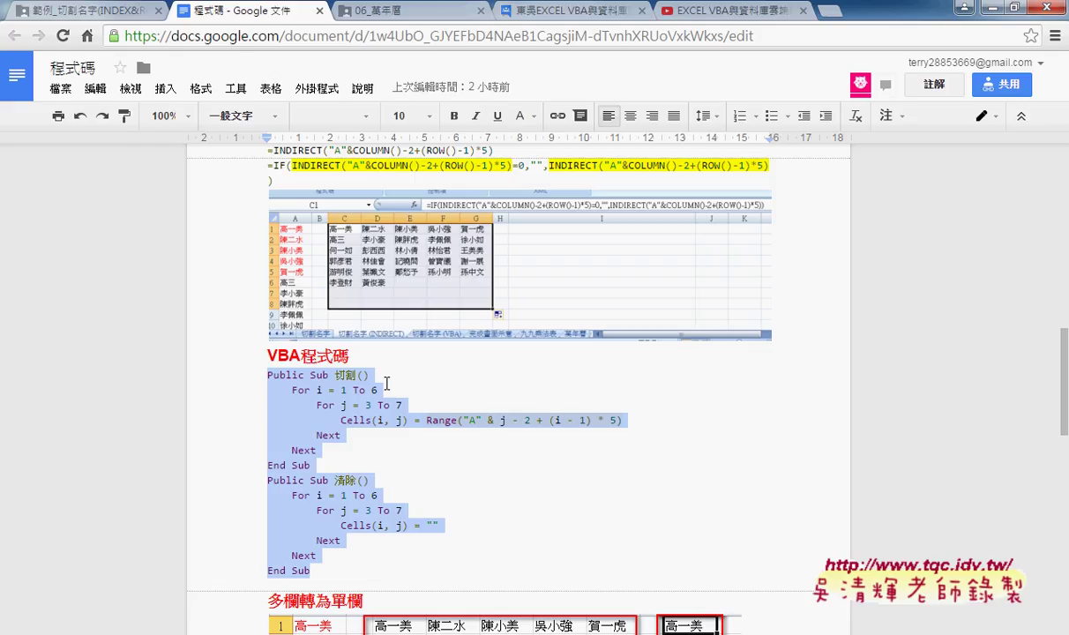
Step: Highlight INDEX in the first formula and INDIRECT in the red heading, then return to Excel
scroll(386, 383, up, 2)
scroll(387, 383, up, 3)
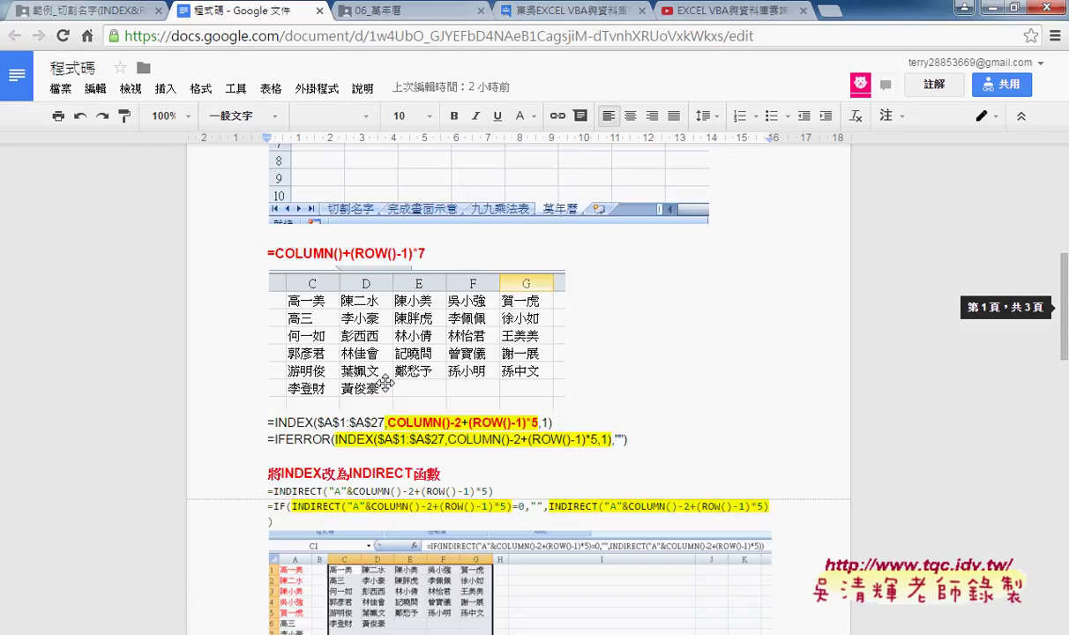
drag(273, 500, 313, 499)
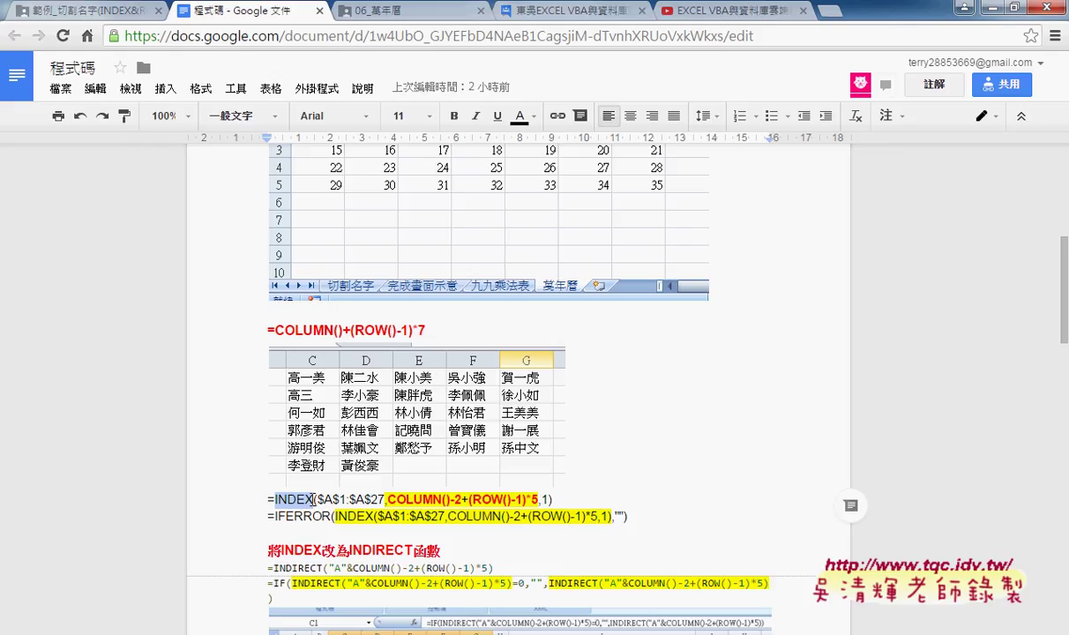
drag(349, 550, 420, 552)
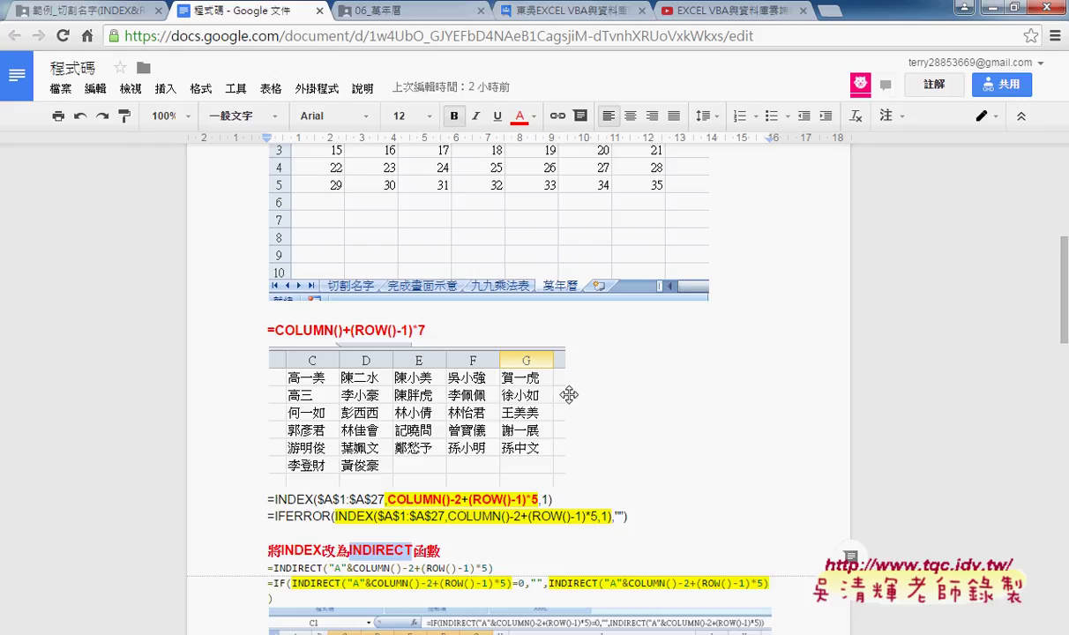
click(962, 8)
Step: Try inserting INDEX in C1 with the array, row, column form, then cancel it
click(244, 135)
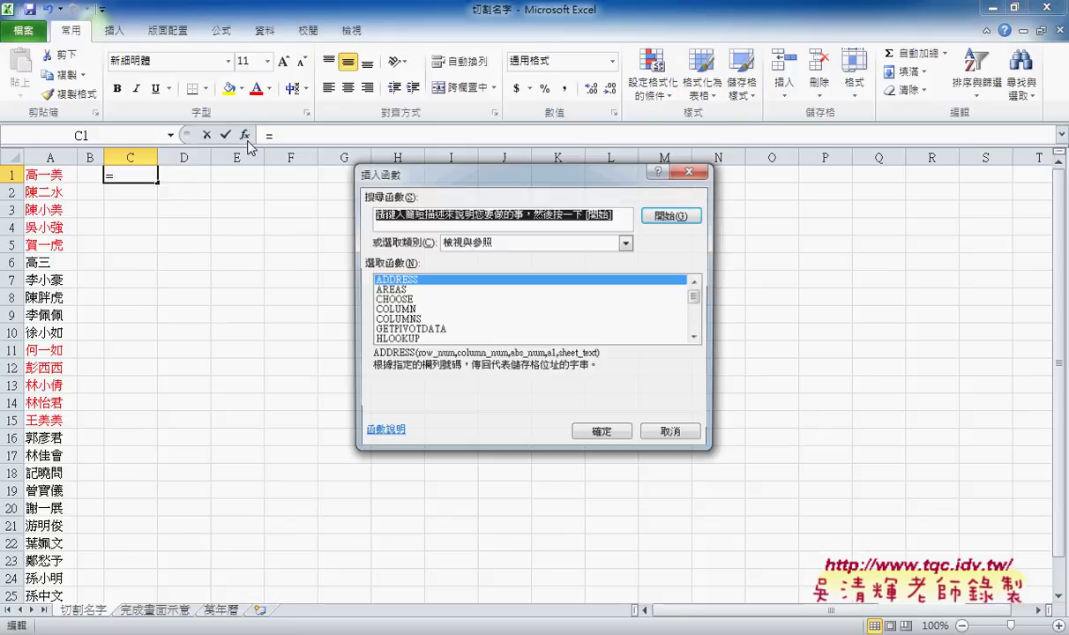
click(697, 338)
click(697, 338)
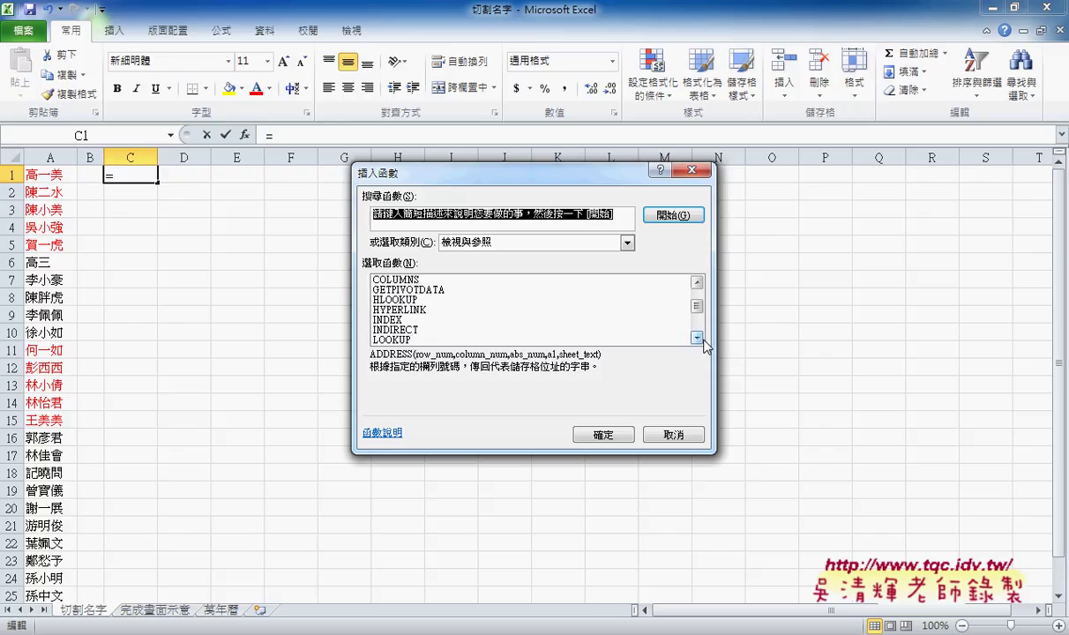
click(425, 322)
click(603, 434)
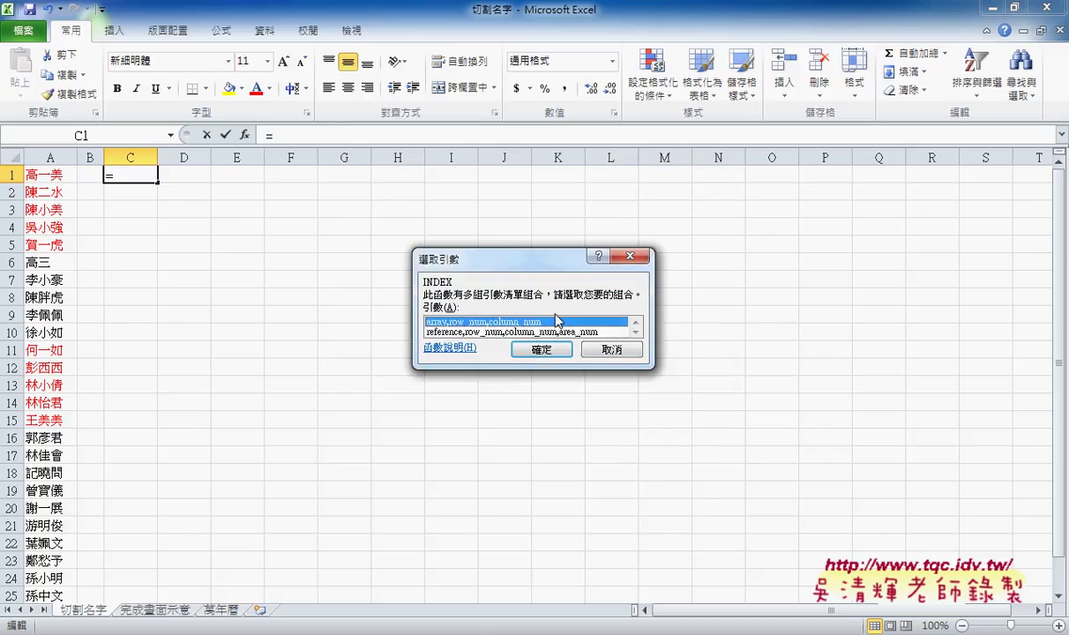
click(543, 349)
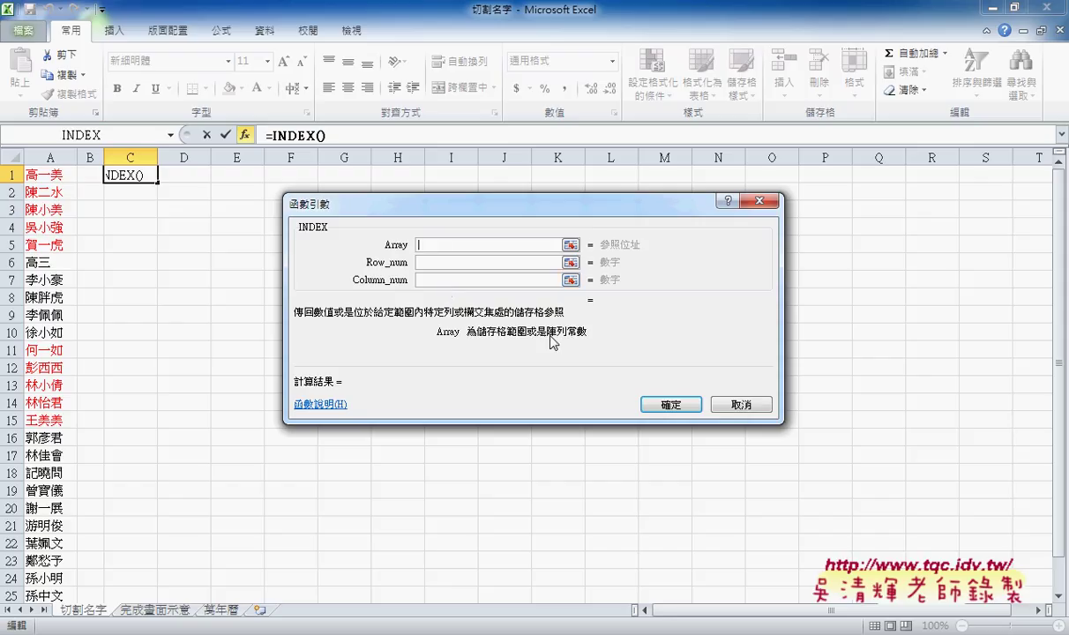
click(756, 408)
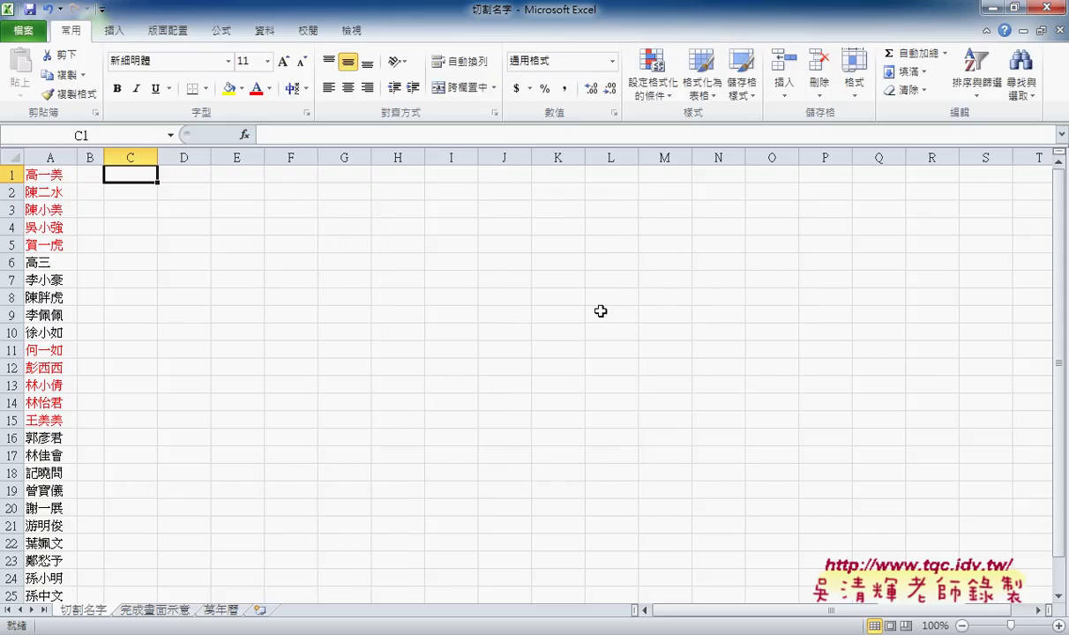
Step: Choose INDIRECT from the 檢視與參照 functions for C1
click(244, 135)
click(697, 338)
click(697, 338)
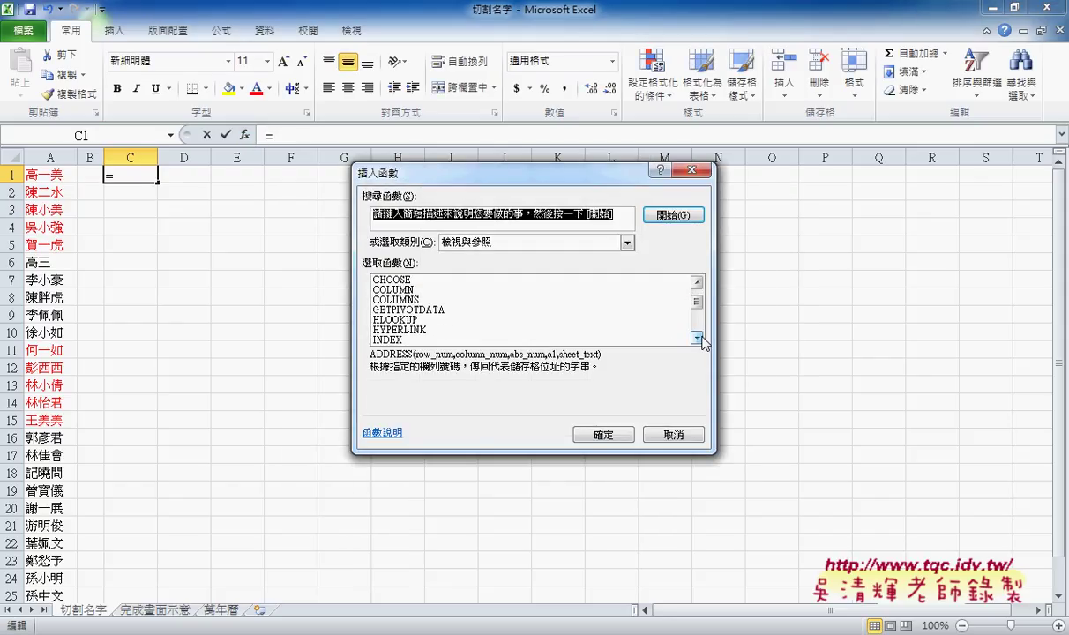
click(697, 338)
click(697, 338)
click(697, 338)
click(392, 319)
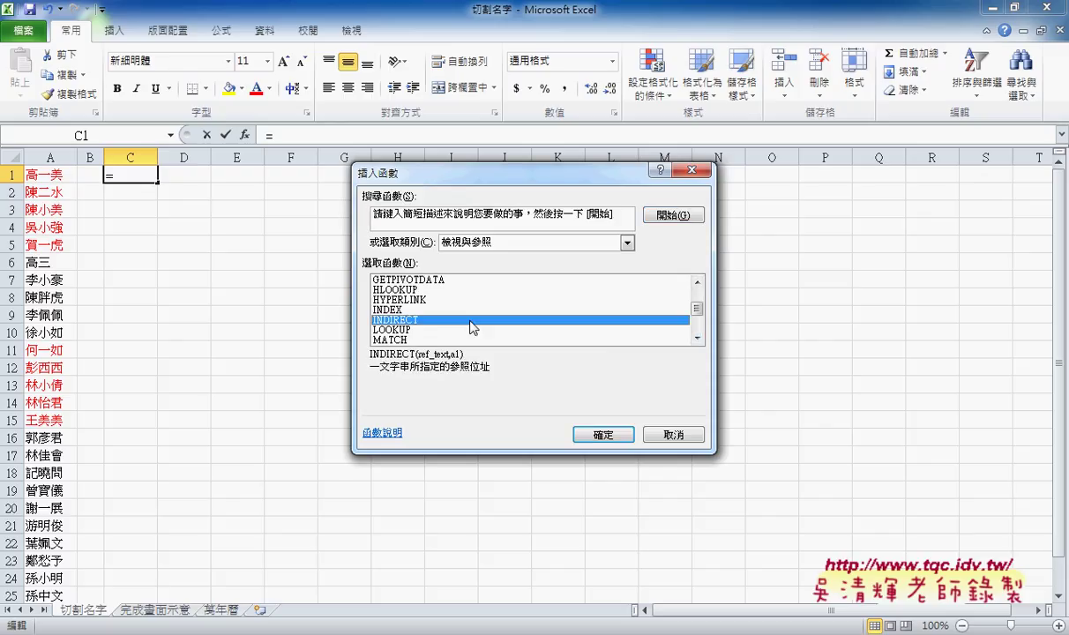